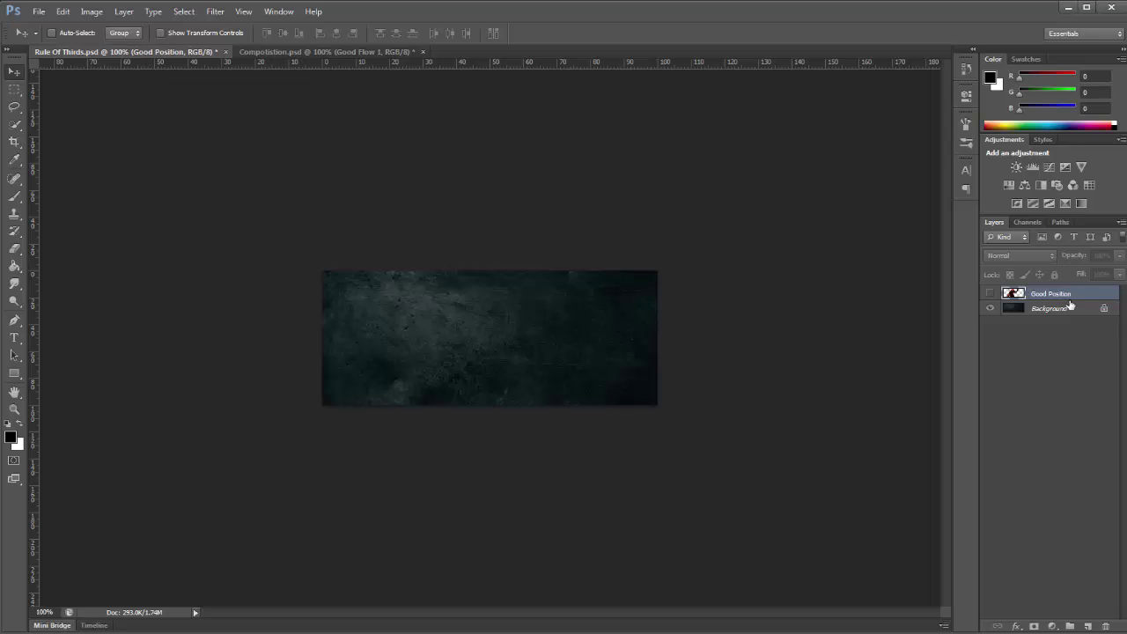
- Show the Good Position layer and try the character on the canvas's right and left sides, ending slightly left of centre
{"action": "left_click", "coordinate": [991, 295]}
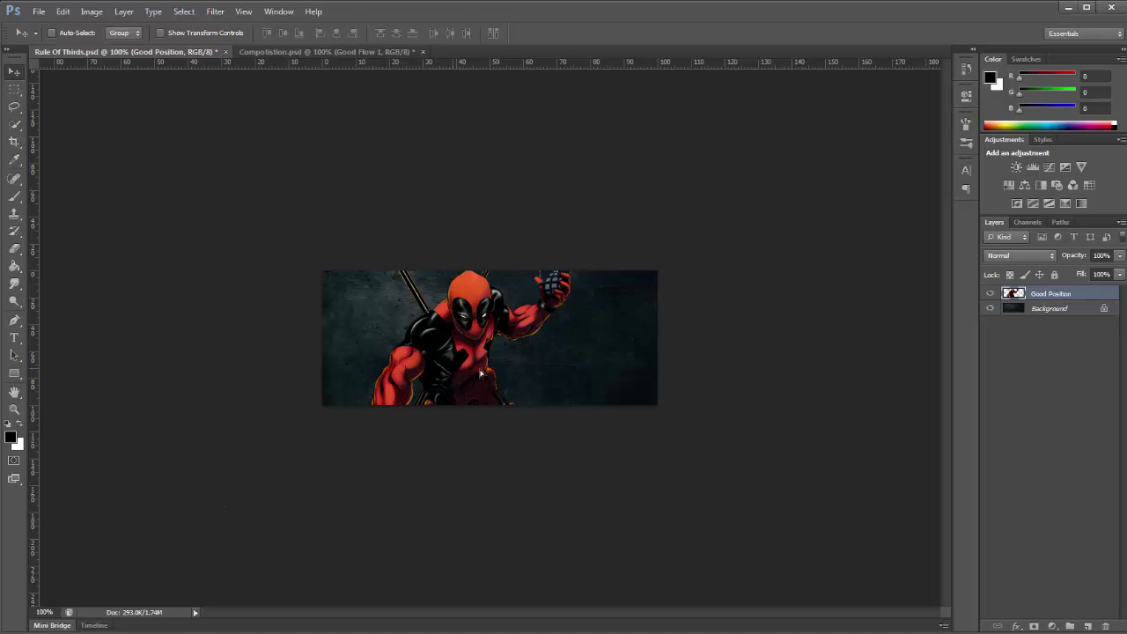
{"action": "left_click_drag", "start_coordinate": [459, 390], "coordinate": [543, 391]}
{"action": "left_click_drag", "start_coordinate": [547, 338], "coordinate": [547, 338]}
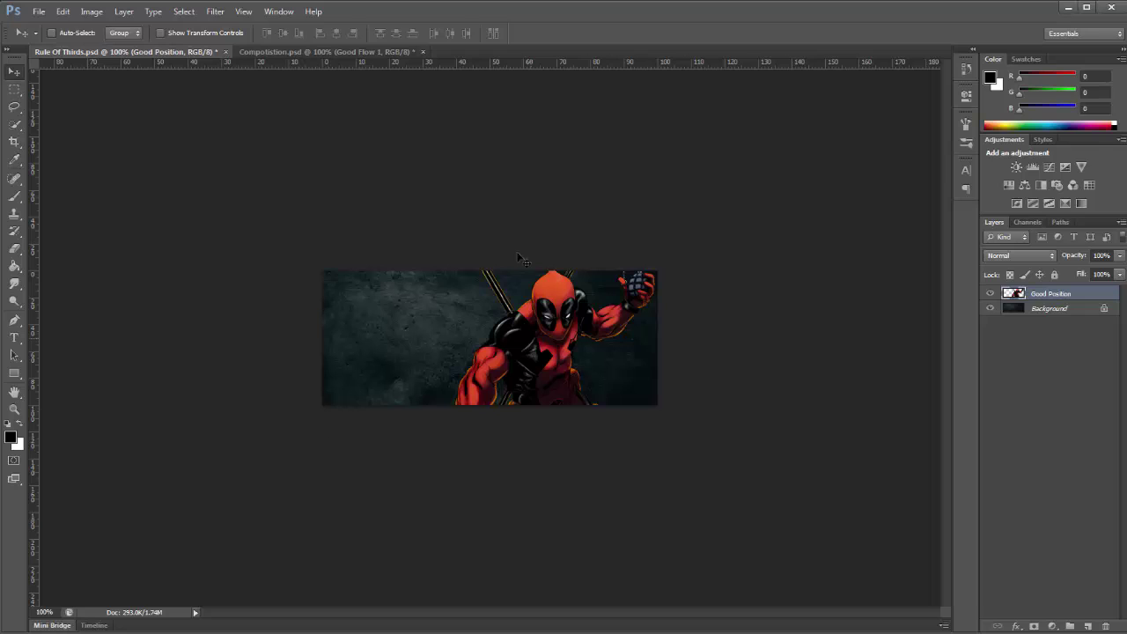
{"action": "left_click_drag", "start_coordinate": [620, 395], "coordinate": [460, 373]}
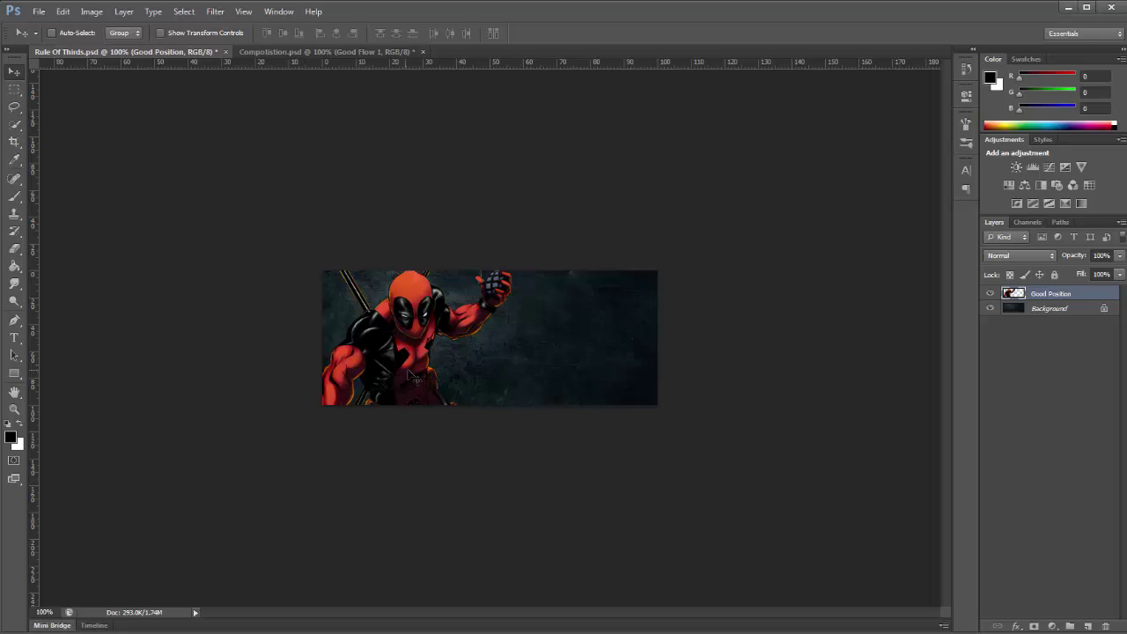
{"action": "left_click_drag", "start_coordinate": [411, 375], "coordinate": [464, 376]}
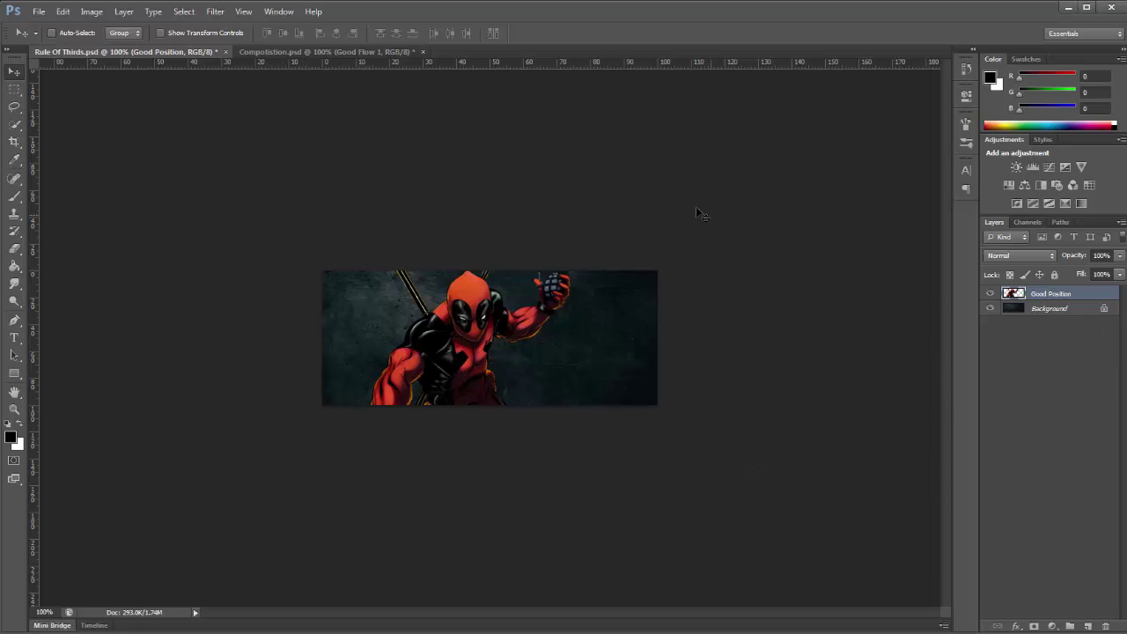
- Display the grid over the canvas
{"action": "left_click", "coordinate": [243, 13]}
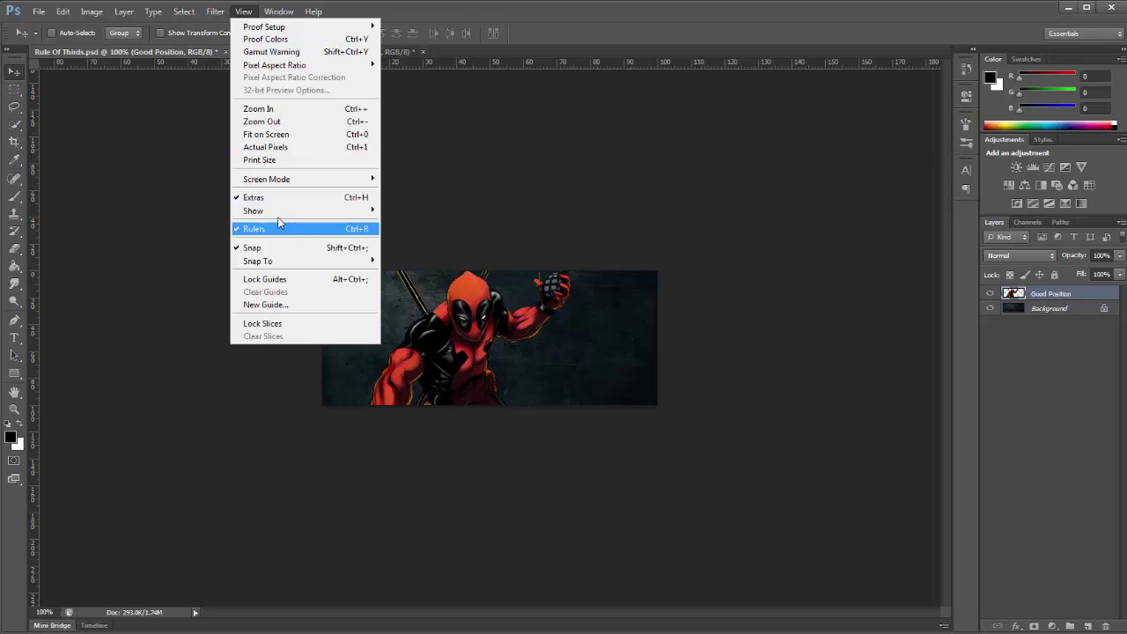
{"action": "mouse_move", "coordinate": [280, 218]}
{"action": "left_click", "coordinate": [413, 250]}
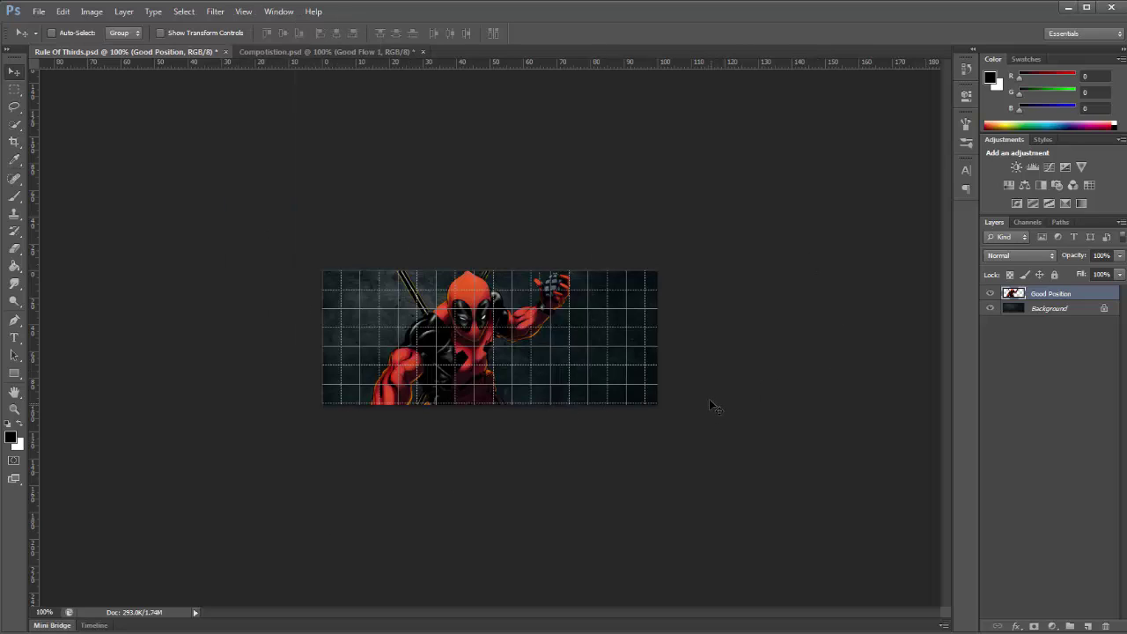
- Set the grid preferences to a gridline every 33.33 percent with 1 subdivision
{"action": "left_click", "coordinate": [62, 12]}
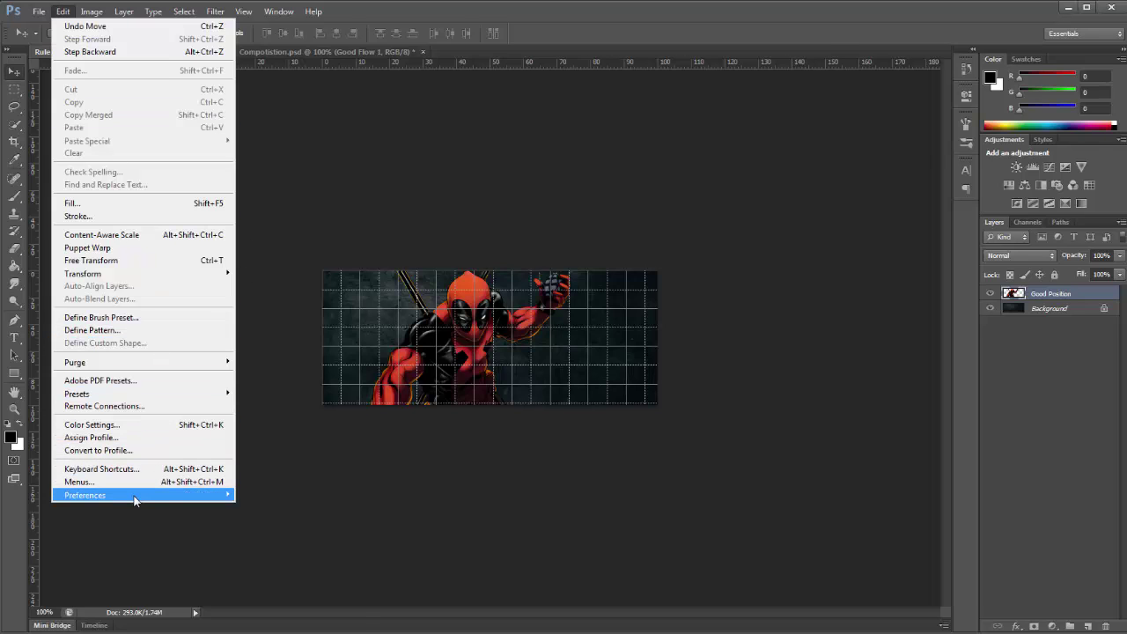
{"action": "mouse_move", "coordinate": [137, 495]}
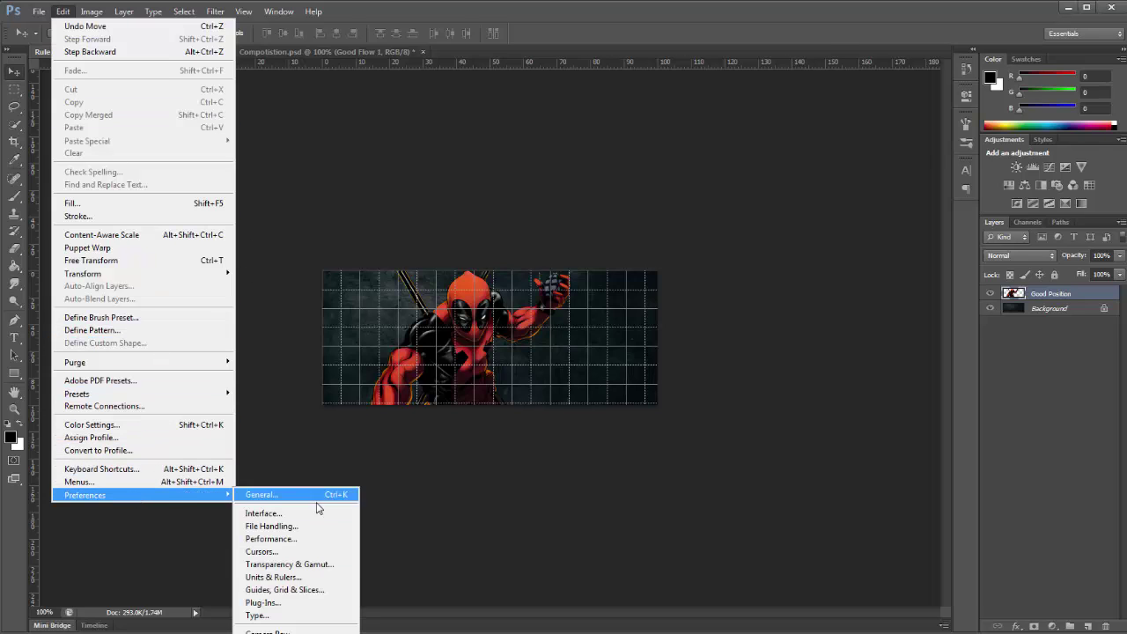
{"action": "left_click", "coordinate": [313, 591]}
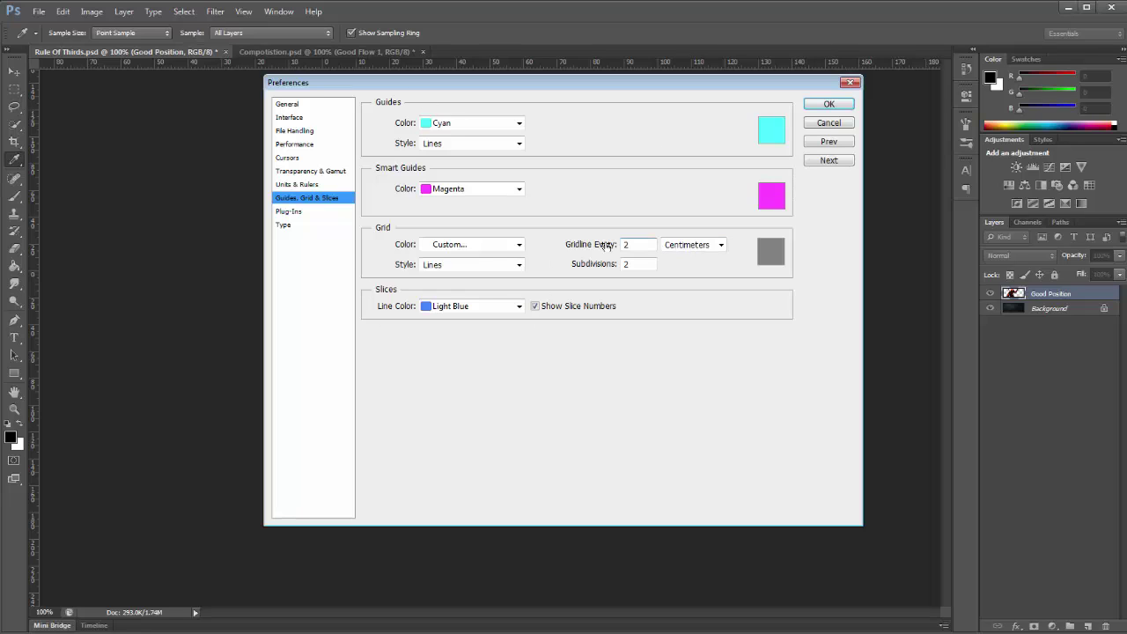
{"action": "left_click", "coordinate": [696, 244]}
{"action": "left_click", "coordinate": [680, 323]}
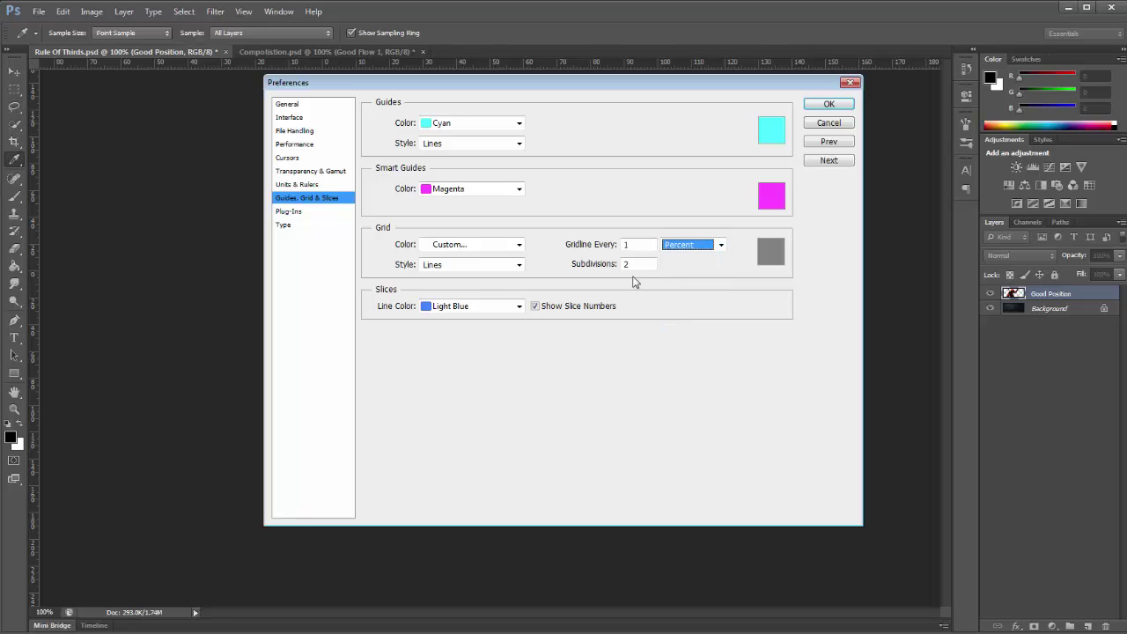
{"action": "double_click", "coordinate": [635, 244]}
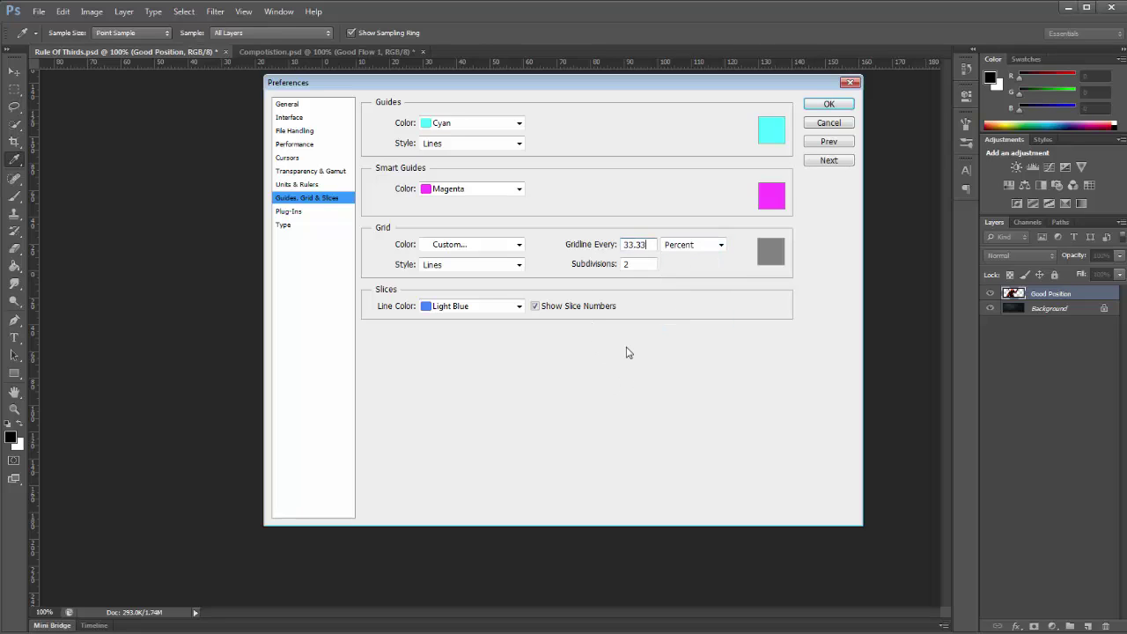
{"action": "key", "text": "Tab"}
{"action": "type", "text": "1"}
{"action": "left_click", "coordinate": [818, 107]}
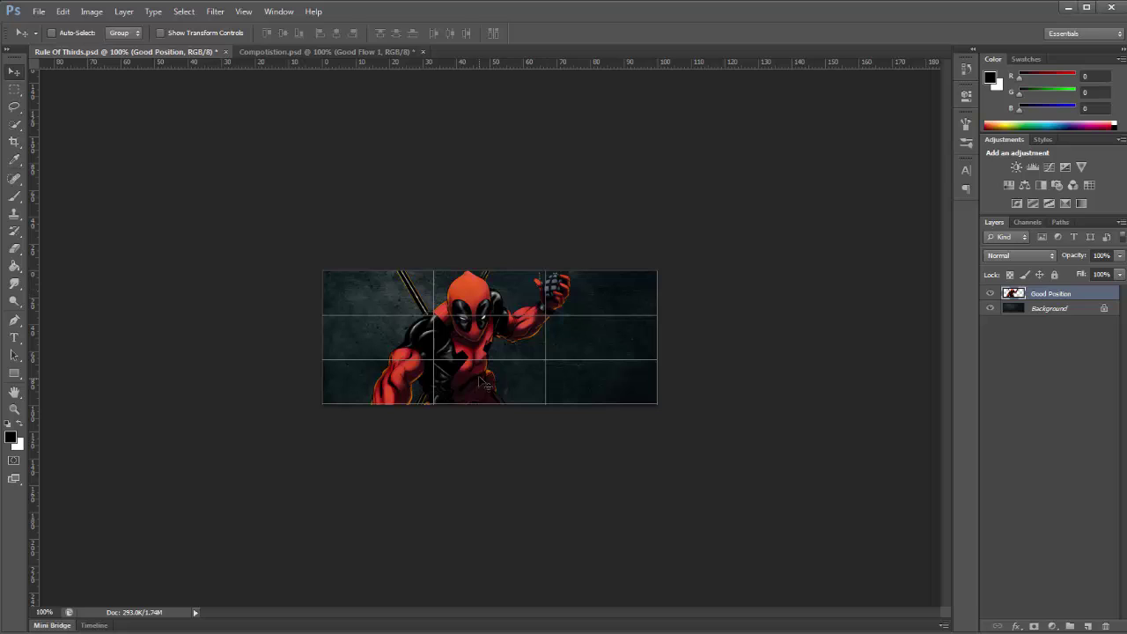
- Adjust the character's placement against the rule-of-thirds grid, and hide the grid
{"action": "mouse_move", "coordinate": [481, 379]}
{"action": "left_mouse_down"}
{"action": "mouse_move", "coordinate": [491, 359]}
{"action": "mouse_move", "coordinate": [481, 363]}
{"action": "left_mouse_up"}
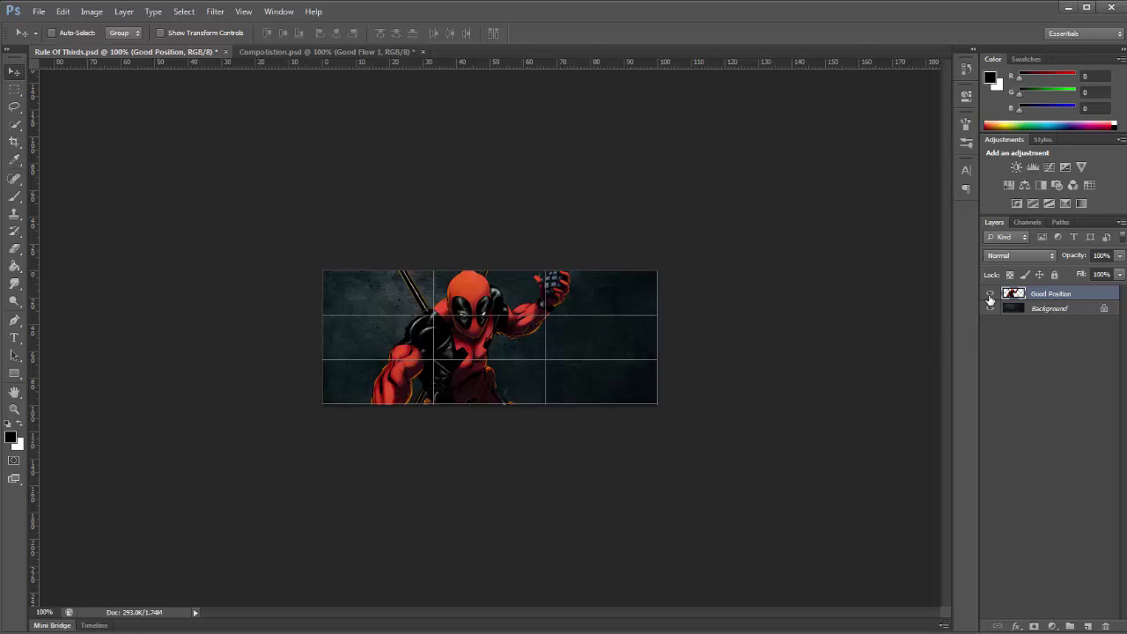
{"action": "left_click", "coordinate": [244, 11]}
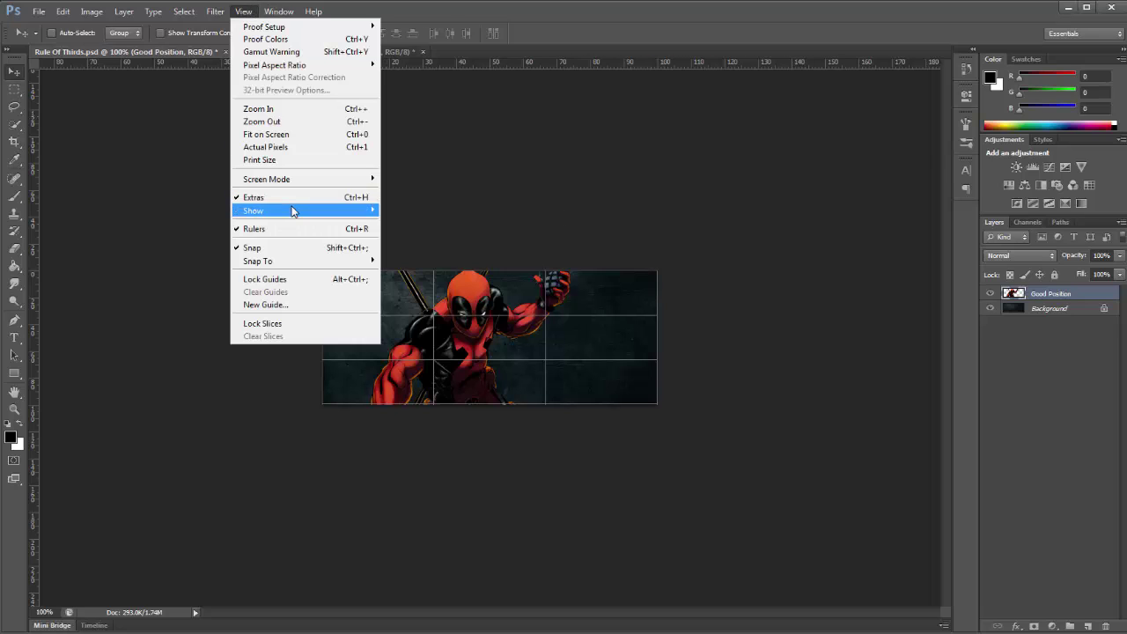
{"action": "mouse_move", "coordinate": [291, 210]}
{"action": "left_click", "coordinate": [439, 248]}
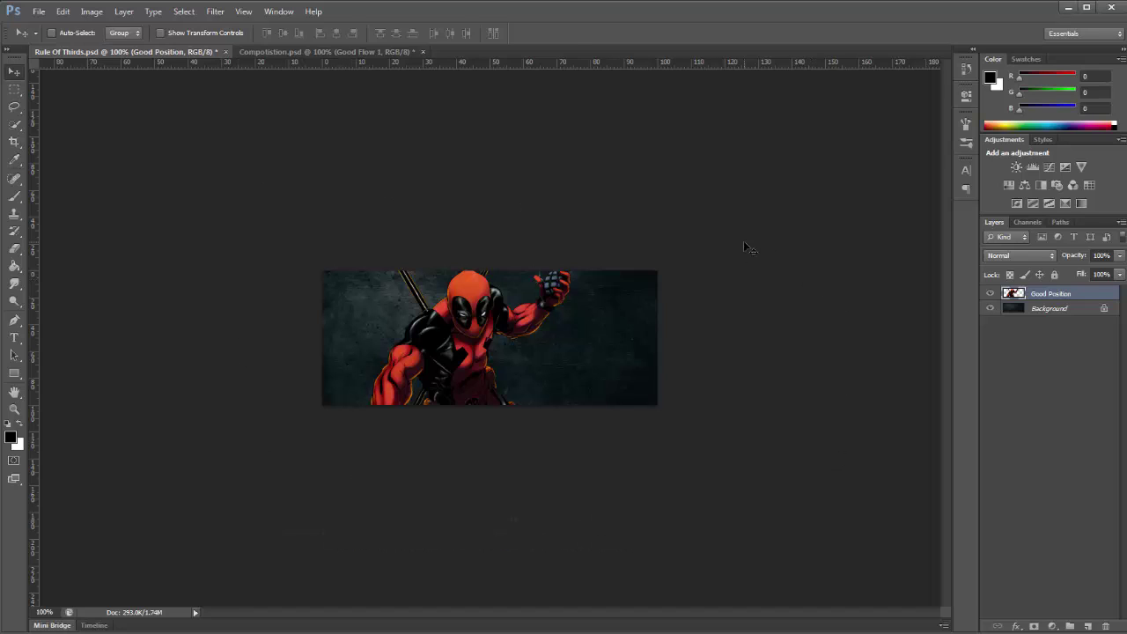
- In Compotistion.psd, show the Bad Composition copy group together with its Eye & Weight overlay
{"action": "left_click", "coordinate": [291, 57]}
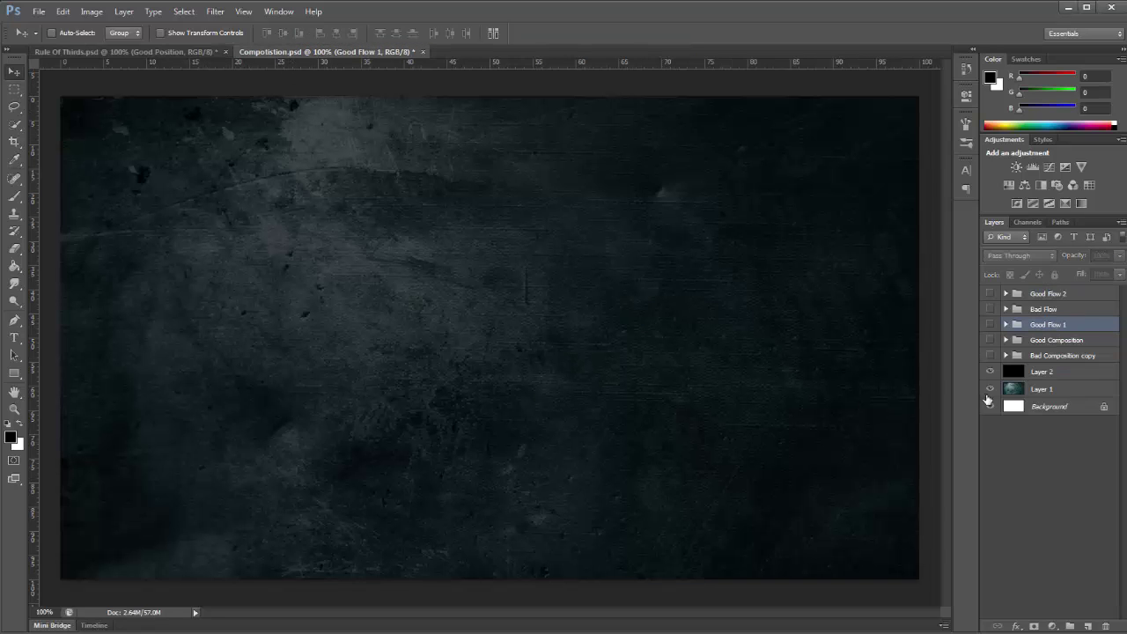
{"action": "left_click", "coordinate": [989, 404]}
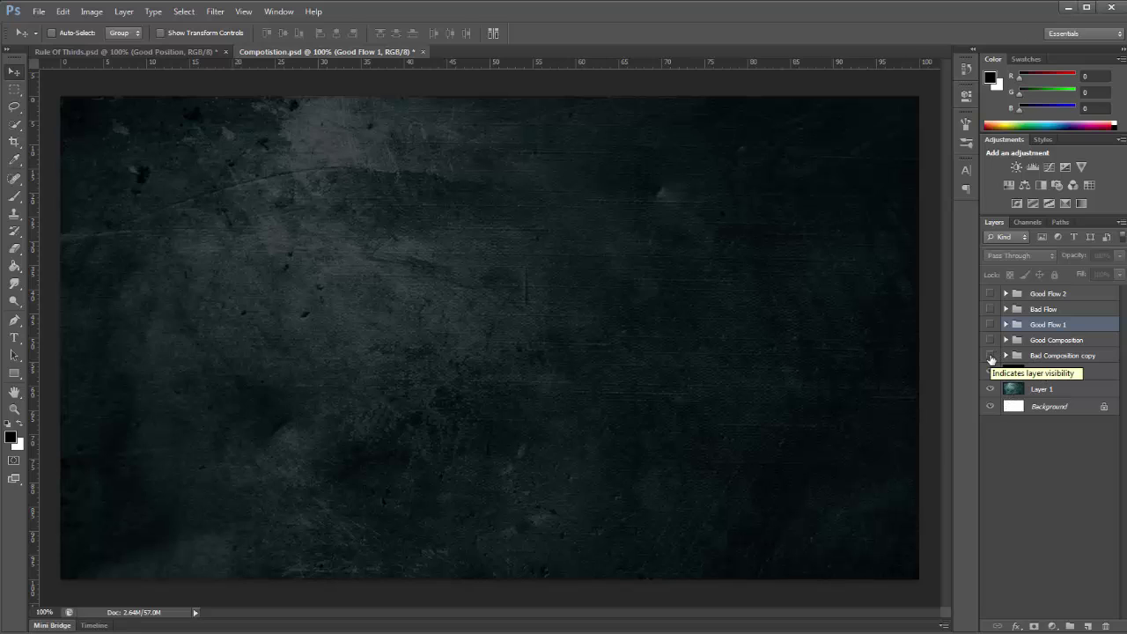
{"action": "left_click", "coordinate": [990, 356]}
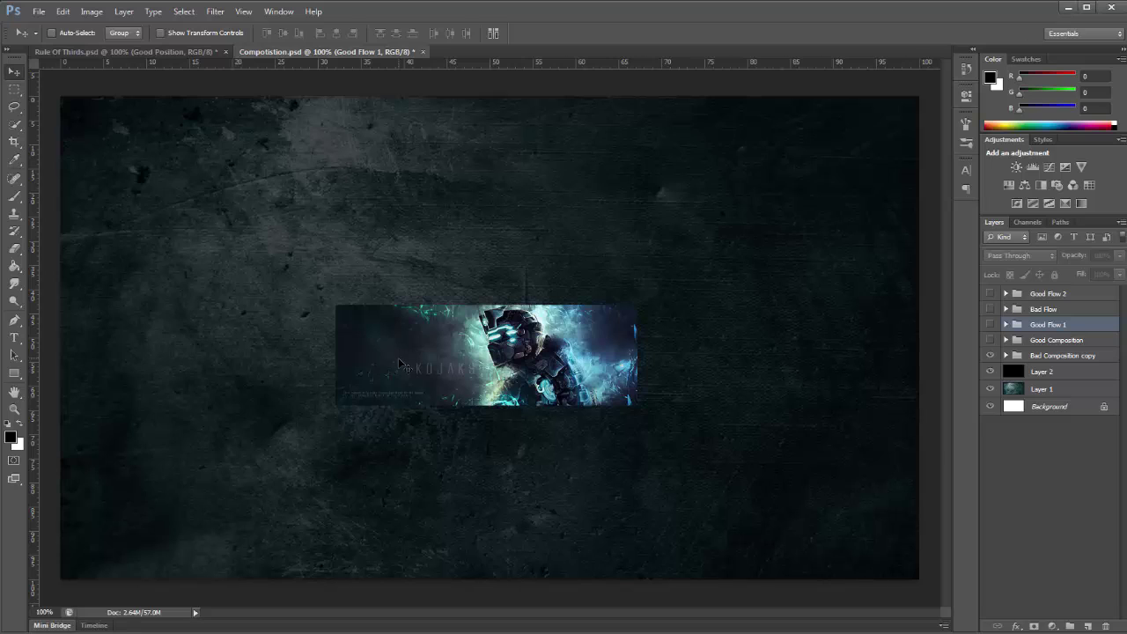
{"action": "left_click", "coordinate": [1007, 356]}
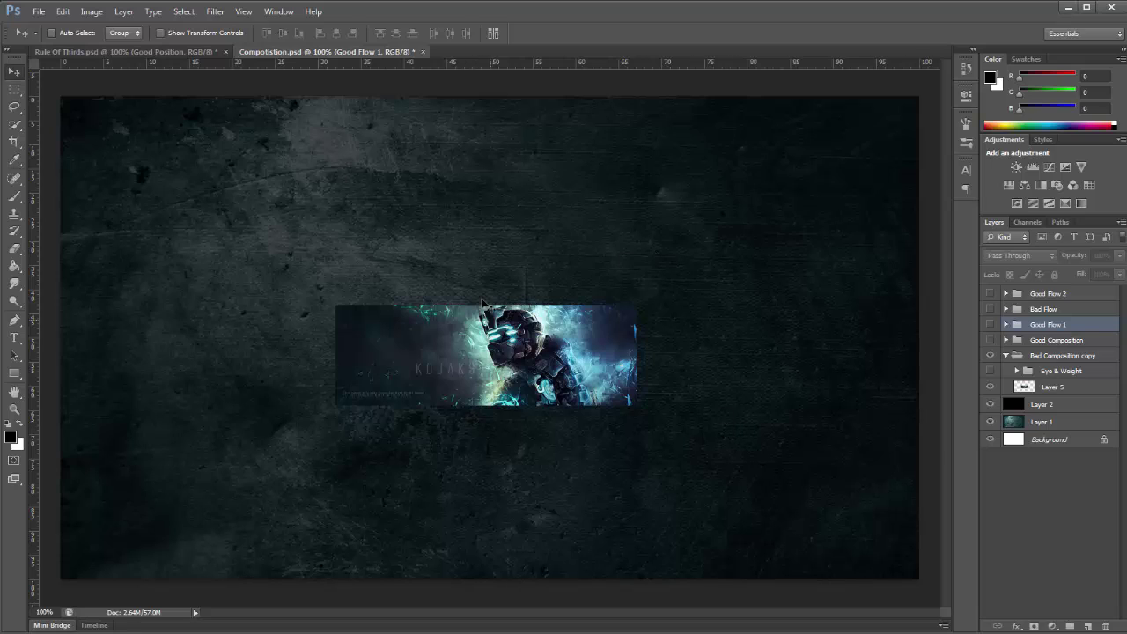
{"action": "left_click", "coordinate": [989, 370]}
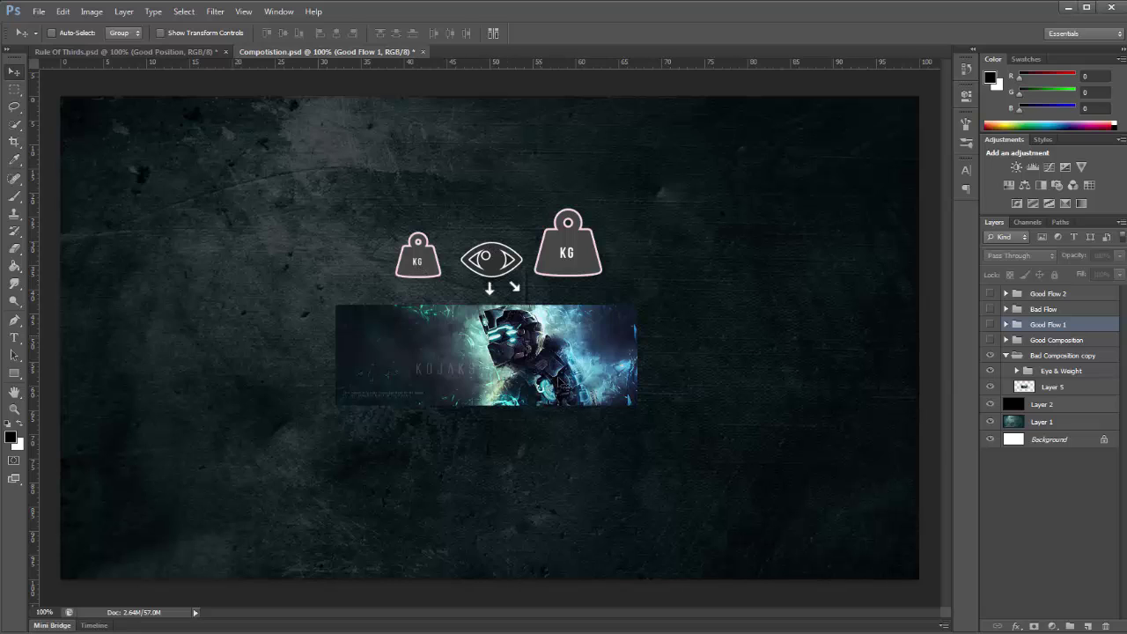
- Replace the Bad Composition copy example with the Good Composition group and show its Eyes & Weight overlay
{"action": "left_click", "coordinate": [991, 356]}
{"action": "left_click", "coordinate": [991, 340]}
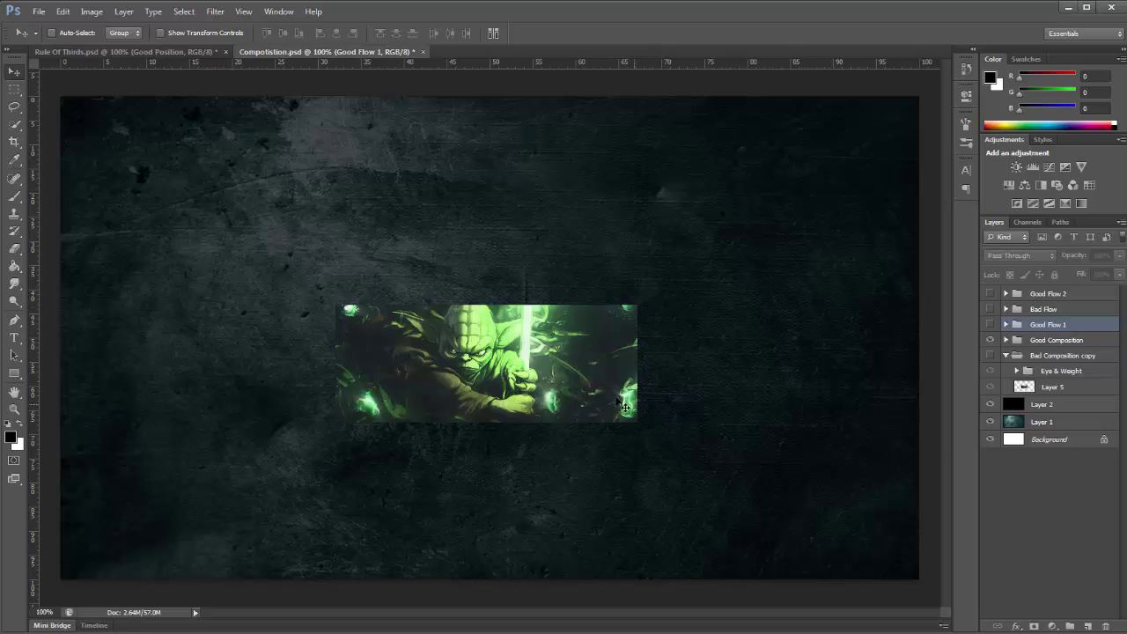
{"action": "left_click", "coordinate": [1004, 356]}
{"action": "left_click", "coordinate": [1006, 341]}
{"action": "left_click", "coordinate": [989, 356]}
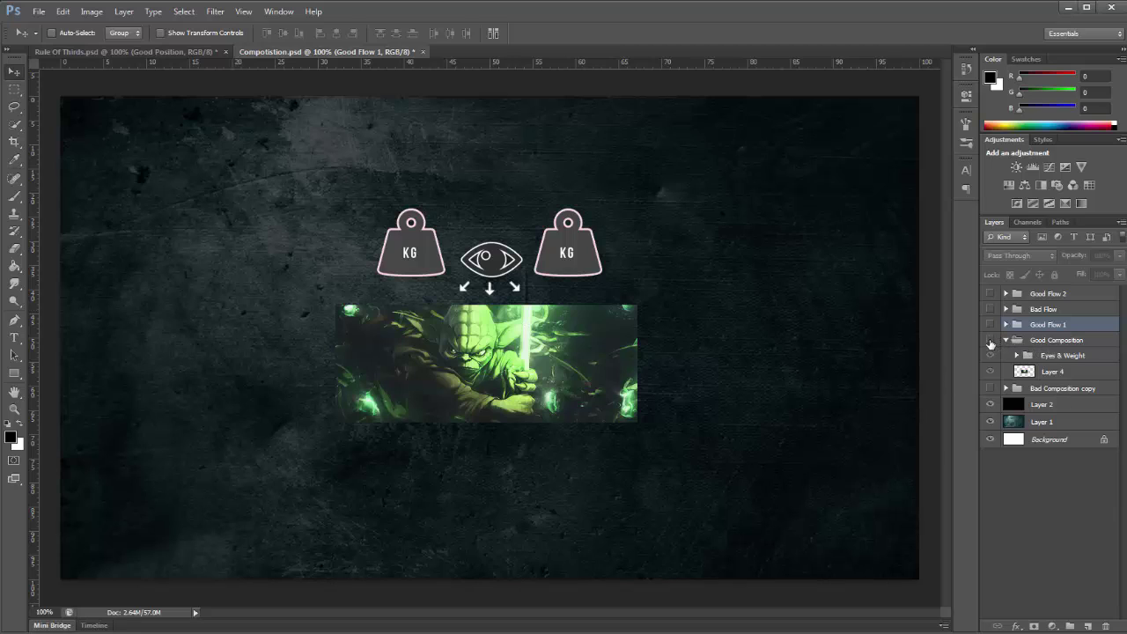
- Hide the Good Composition group and show the Good Flow 1 group with its Arrows layer
{"action": "left_click", "coordinate": [991, 342]}
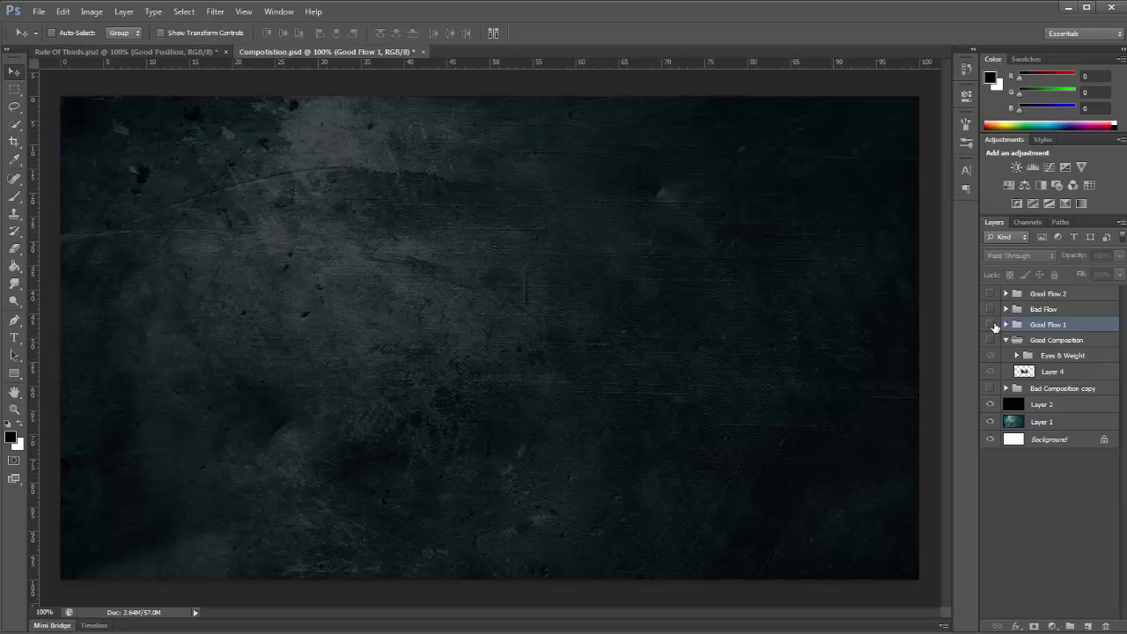
{"action": "left_click", "coordinate": [991, 325]}
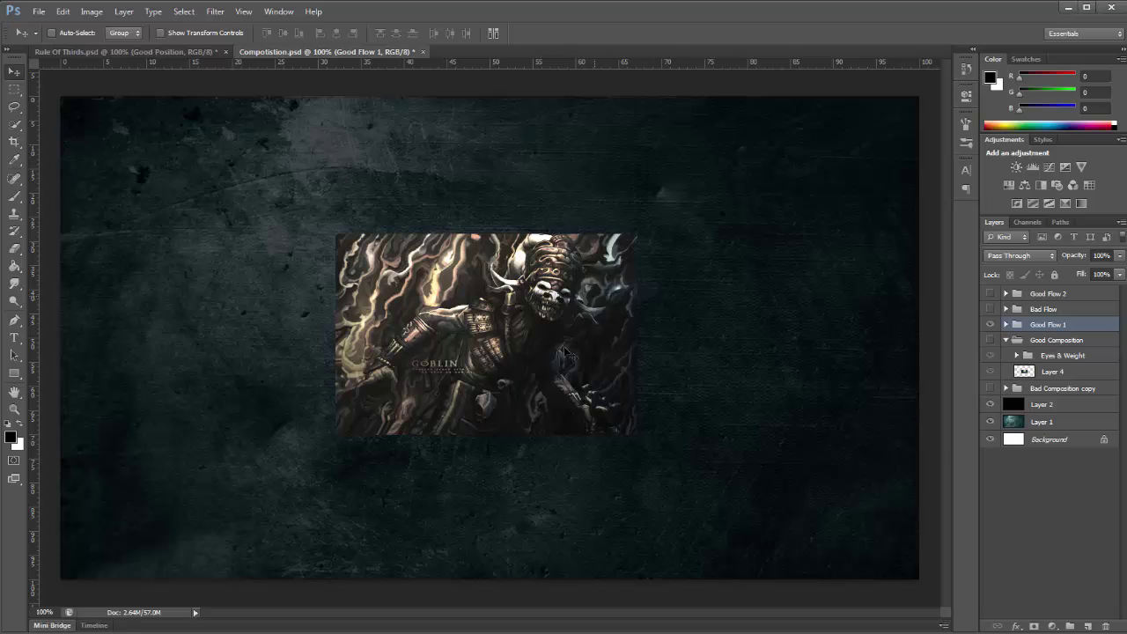
{"action": "left_click", "coordinate": [1006, 325]}
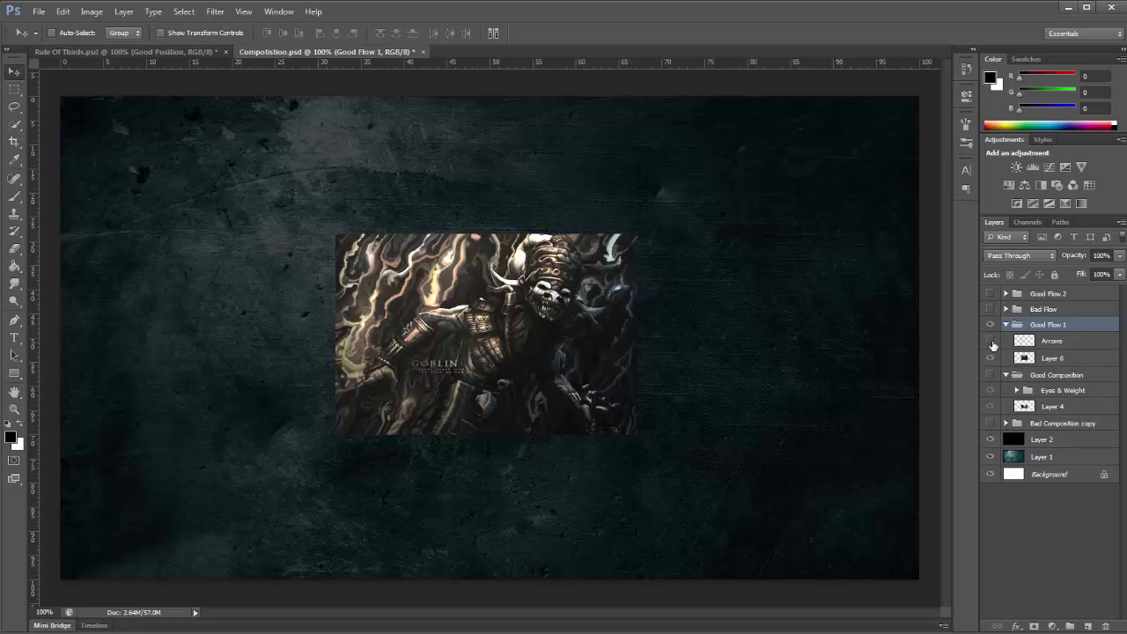
{"action": "left_click", "coordinate": [991, 342]}
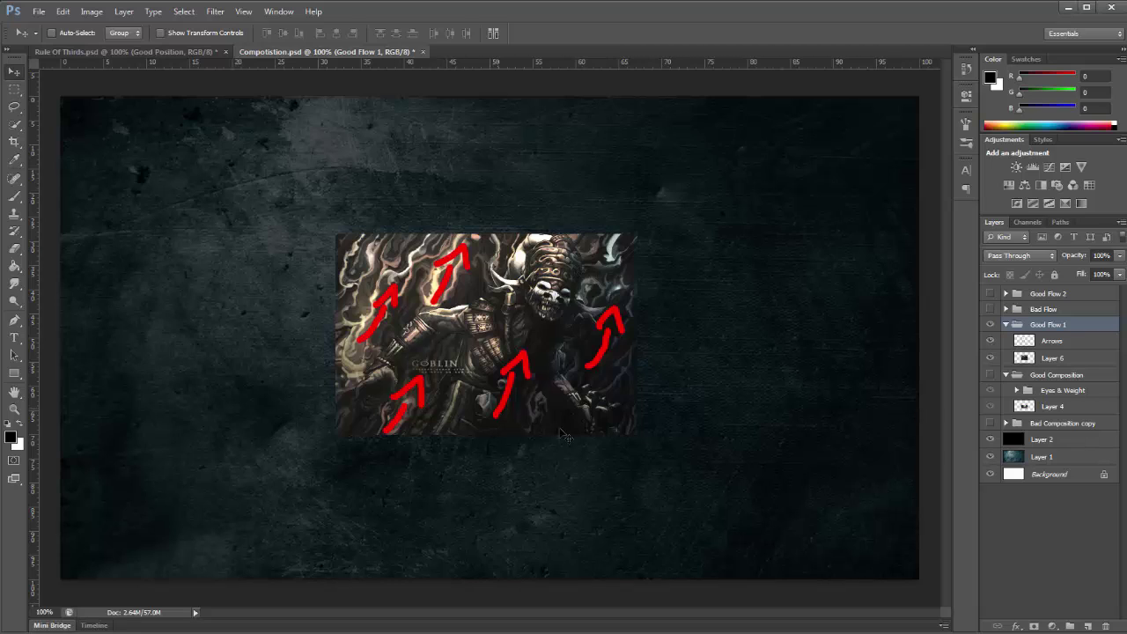
- Hide and collapse the Good Flow 1 group, and show the Bad Flow group with its Arrows layer
{"action": "left_click", "coordinate": [992, 325]}
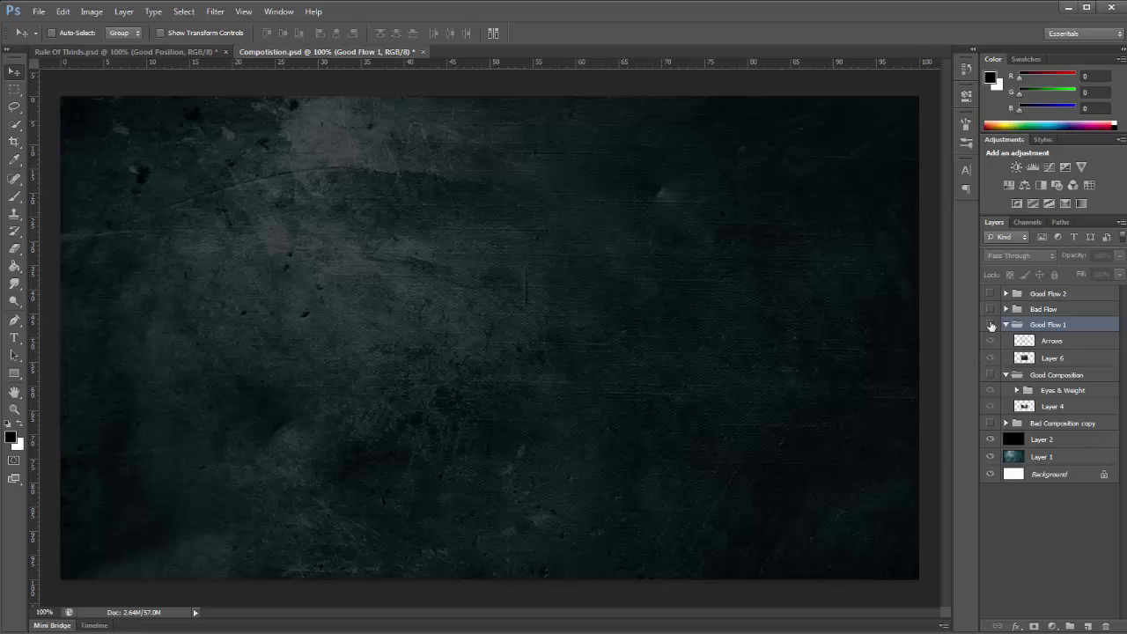
{"action": "left_click", "coordinate": [1007, 325]}
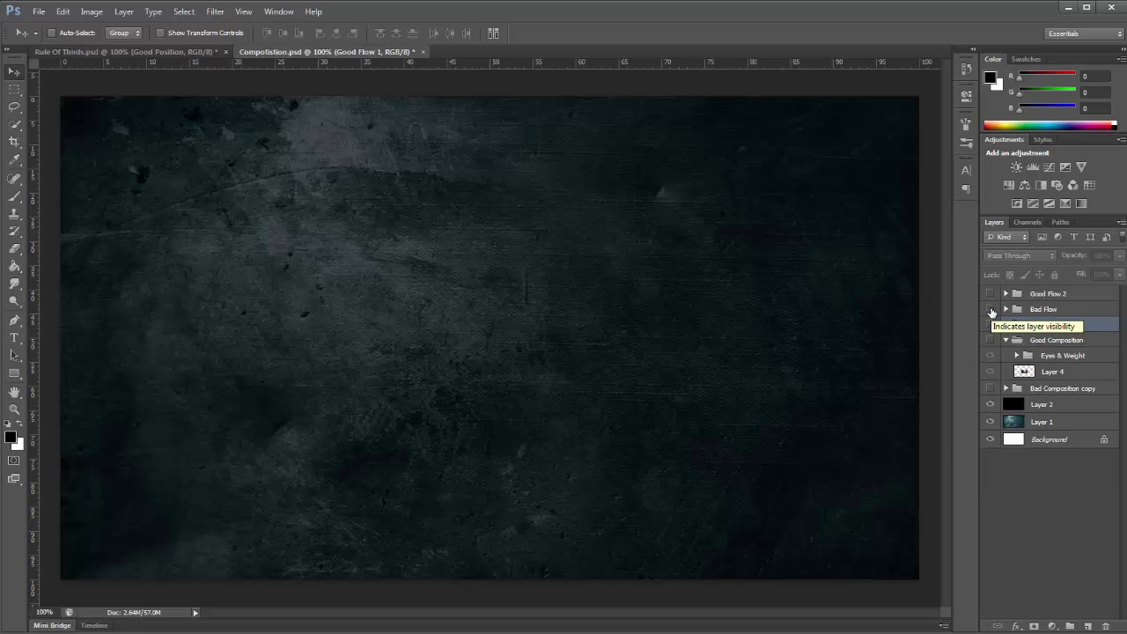
{"action": "left_click", "coordinate": [990, 309]}
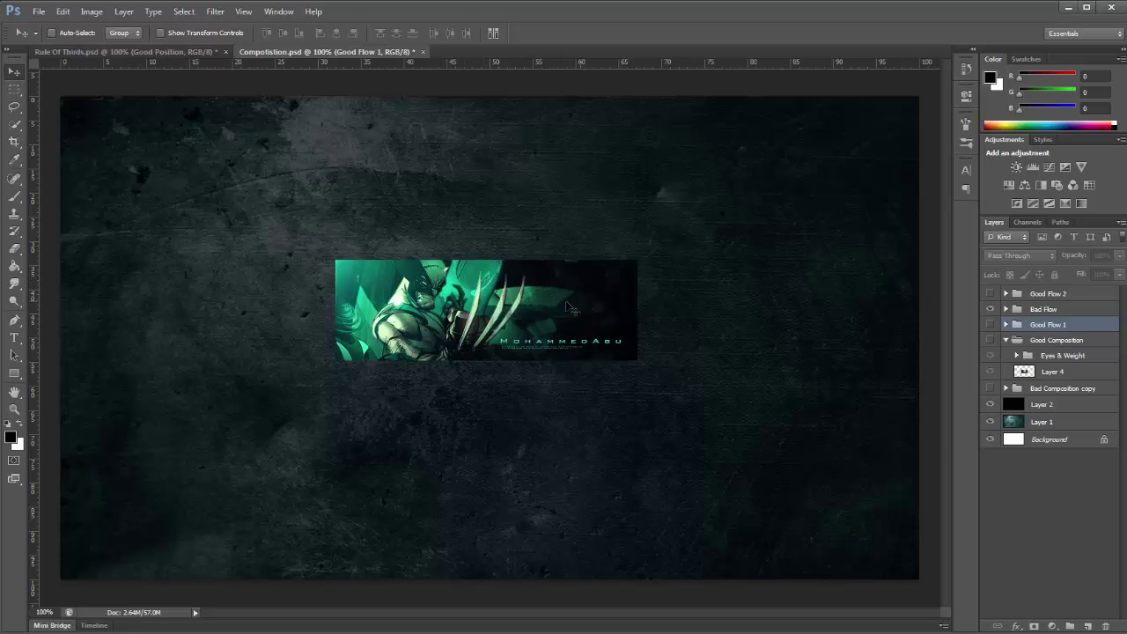
{"action": "left_click", "coordinate": [1006, 310]}
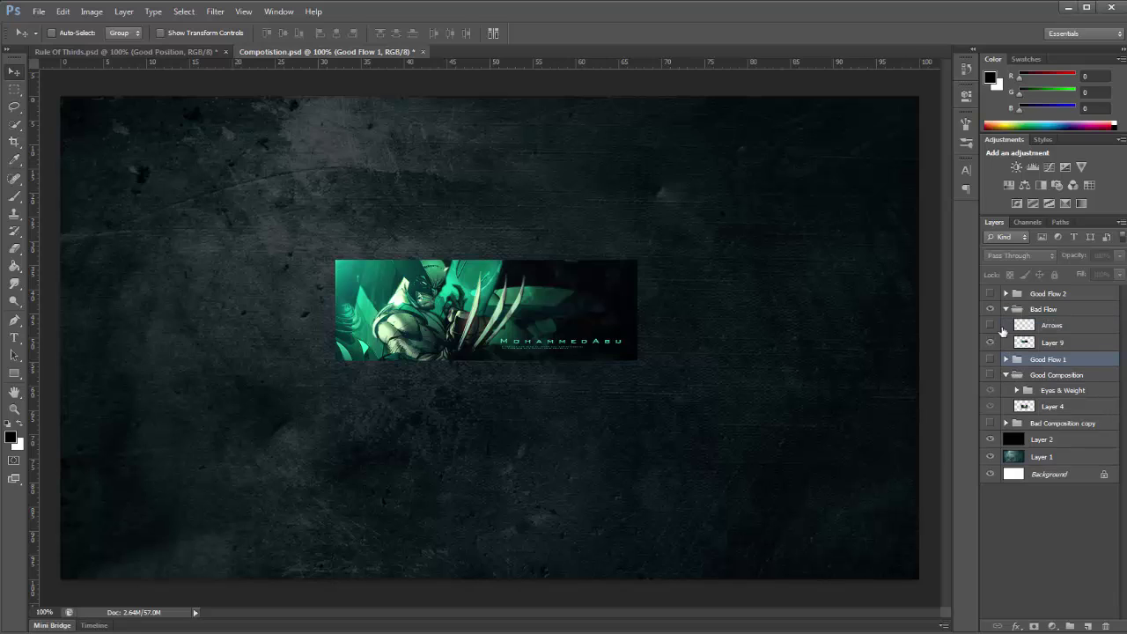
{"action": "left_click", "coordinate": [991, 326]}
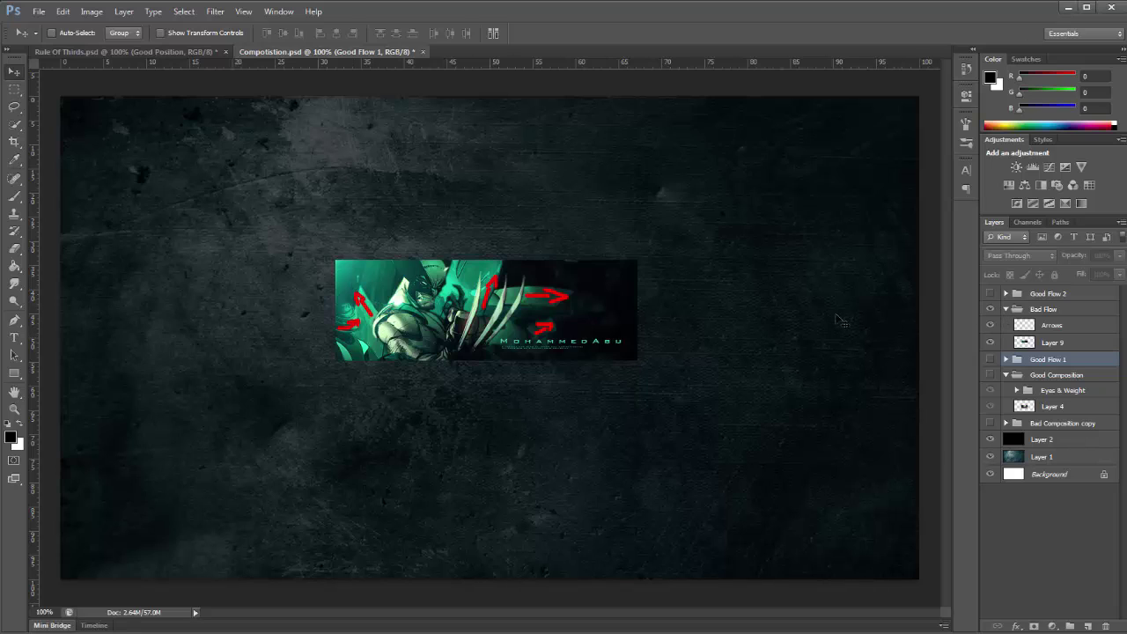
- Hide the Bad Flow group and show Good Flow 2, briefly turning its Arrows layer on and off again
{"action": "left_click", "coordinate": [990, 310]}
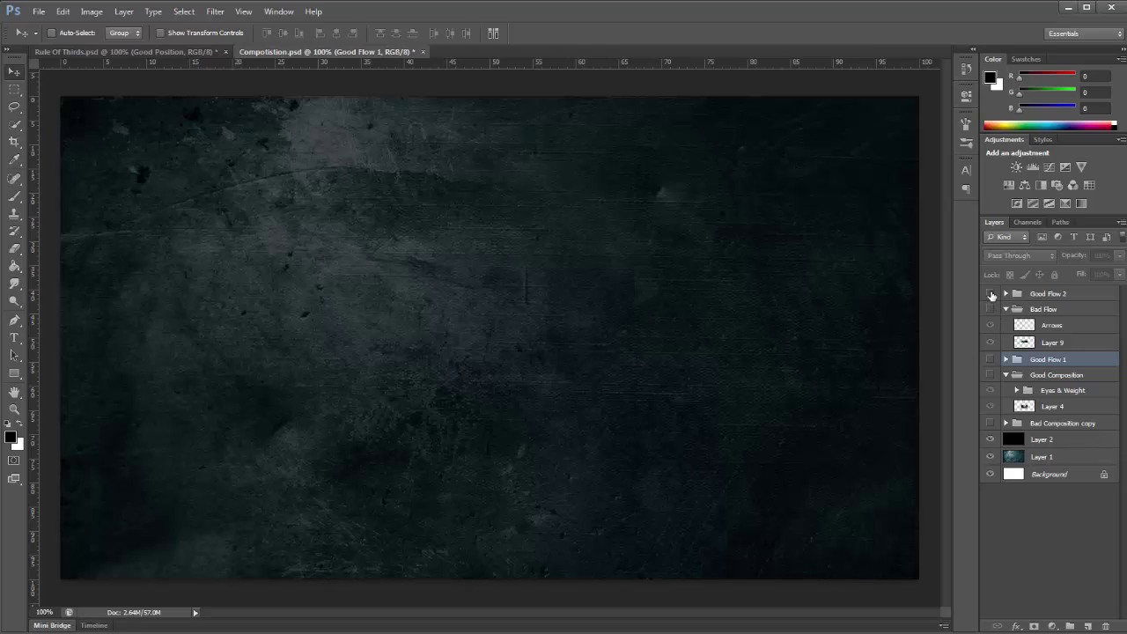
{"action": "left_click", "coordinate": [991, 294]}
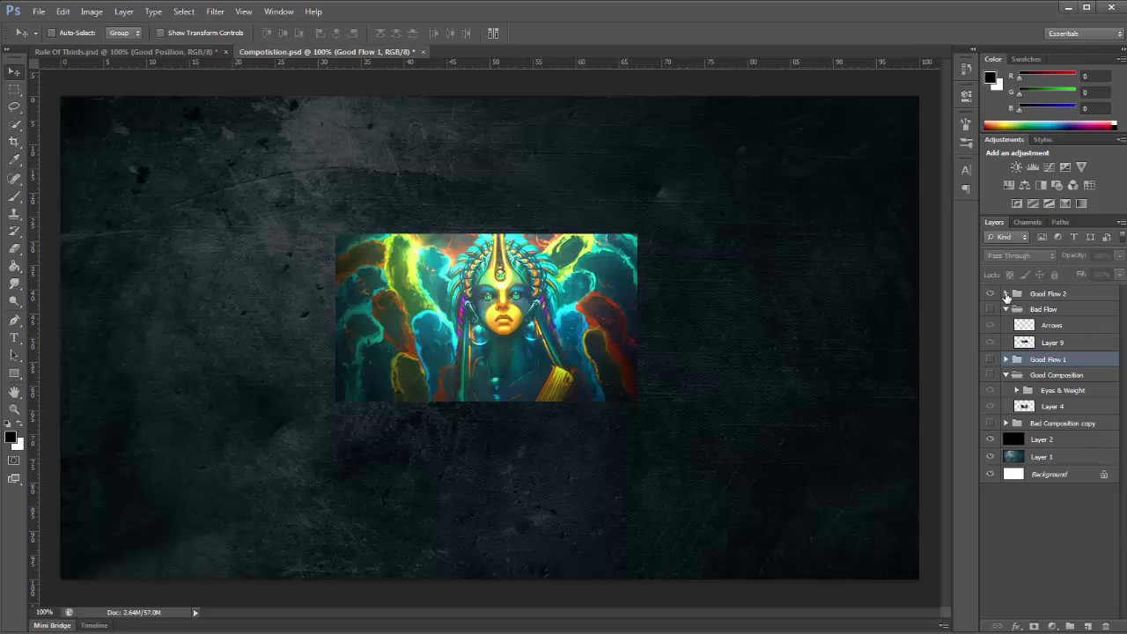
{"action": "left_click", "coordinate": [1006, 294]}
{"action": "left_click", "coordinate": [992, 310]}
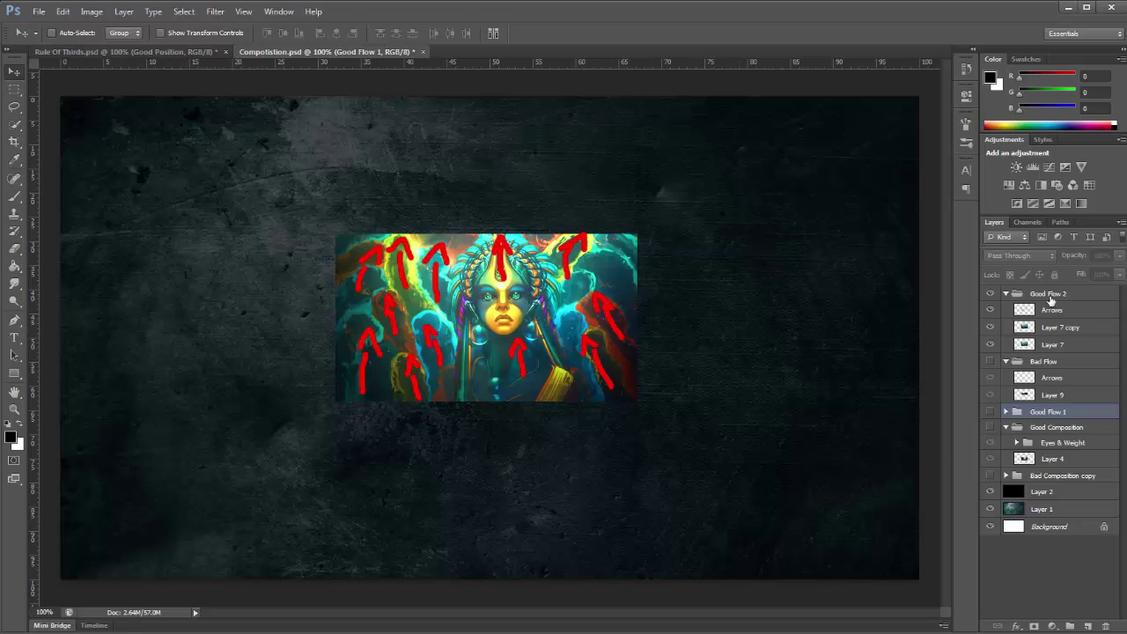
{"action": "left_click", "coordinate": [991, 311]}
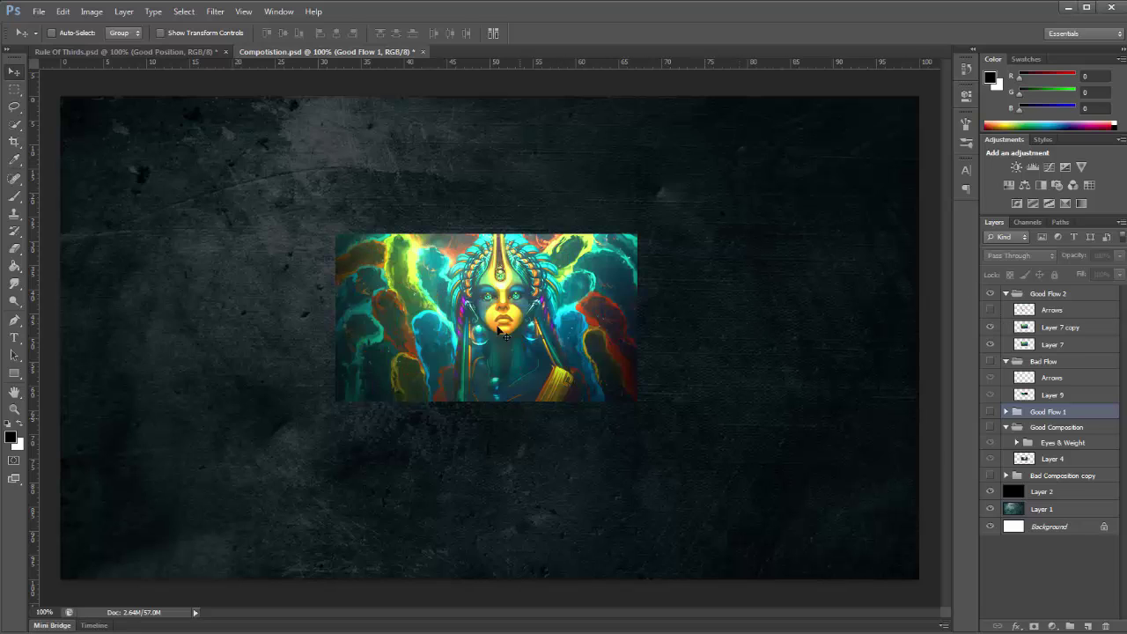